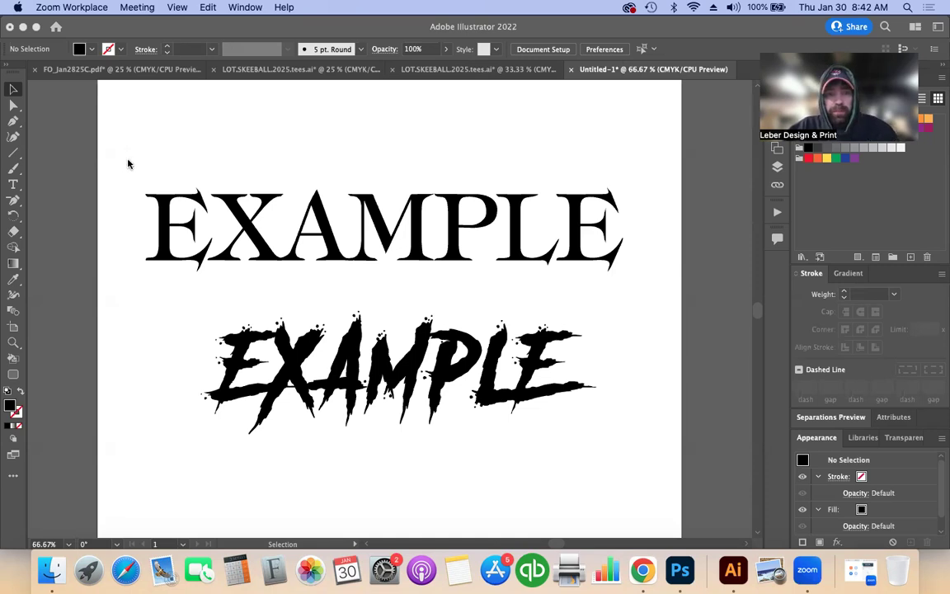
# Step: Apply a 3 pt stroke to the upper serif EXAMPLE lettering
pyautogui.click(128, 164)
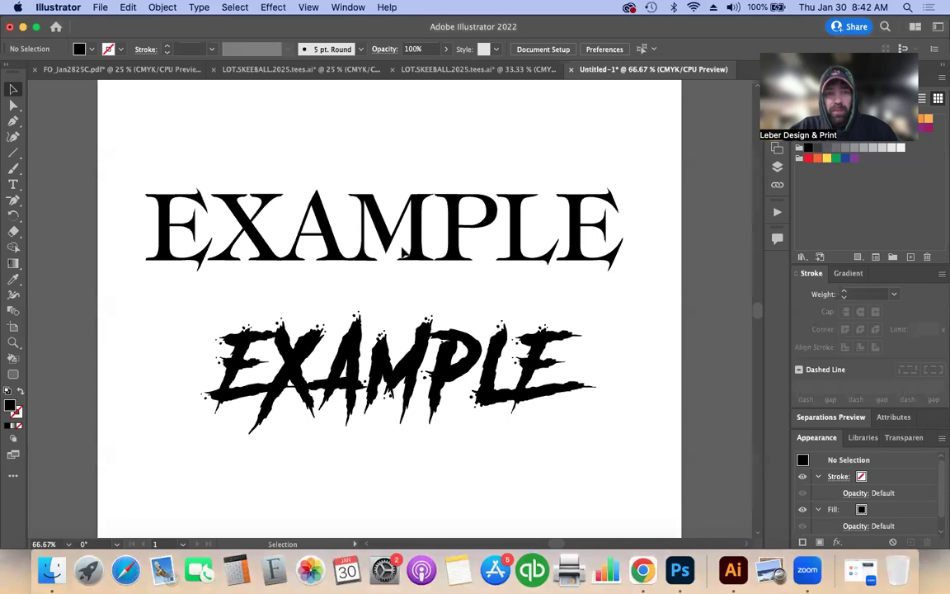
pyautogui.click(14, 89)
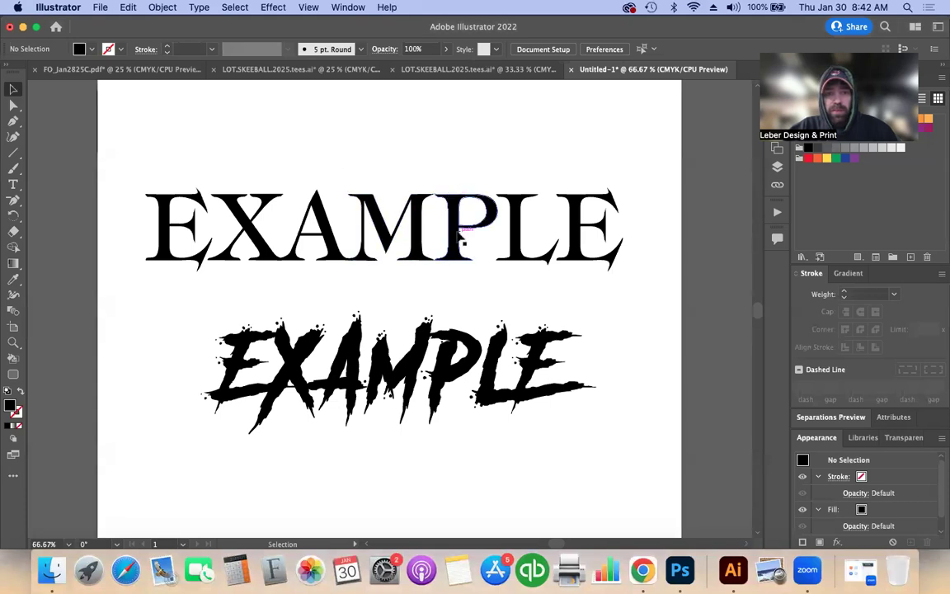
pyautogui.click(420, 221)
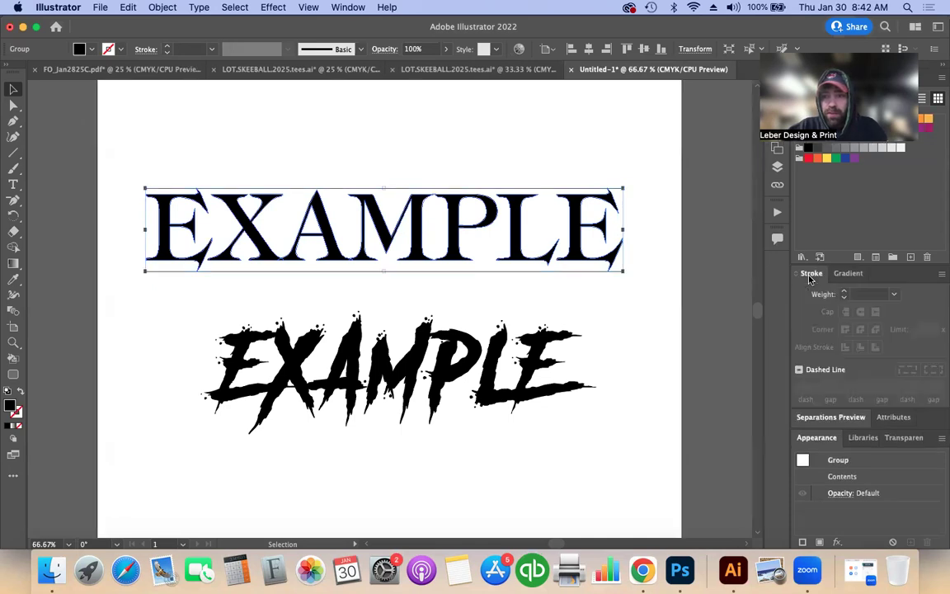
pyautogui.click(894, 295)
pyautogui.click(843, 288)
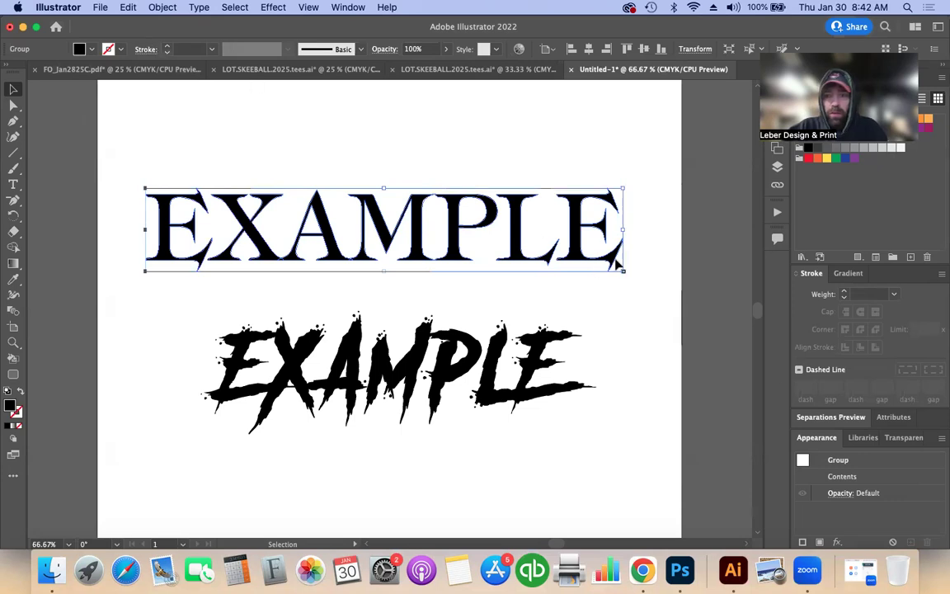
pyautogui.click(893, 295)
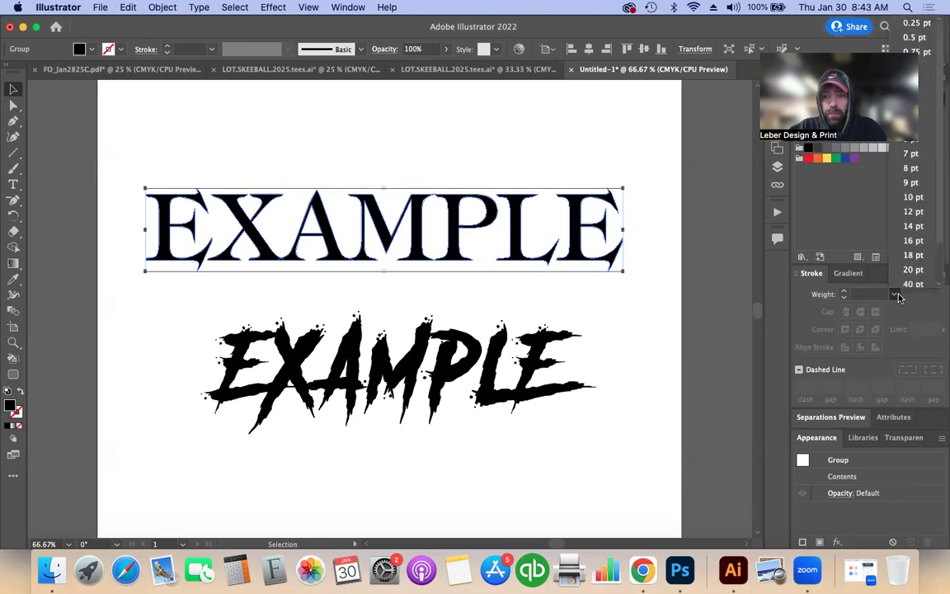
pyautogui.click(920, 96)
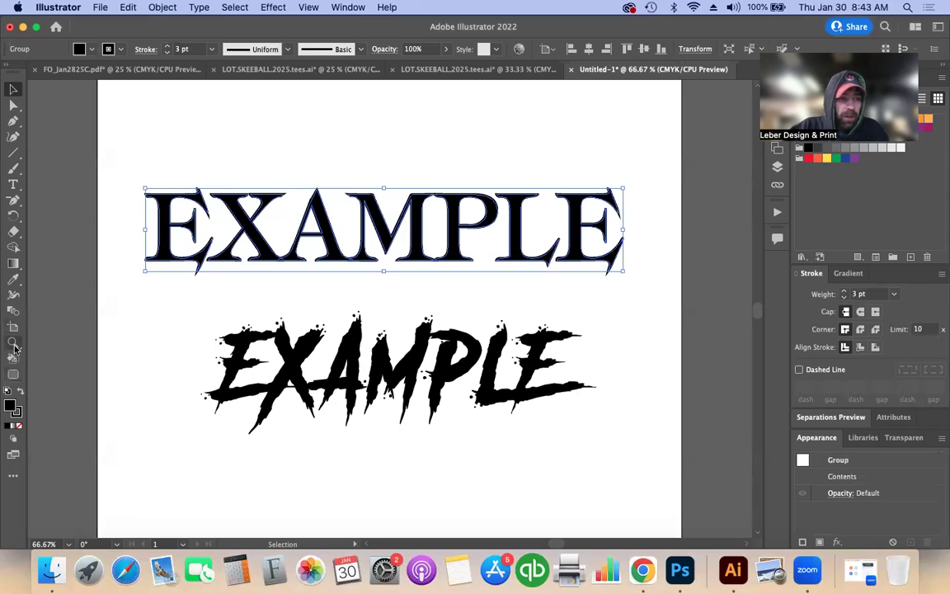
# Step: Colour the serif lettering's stroke dark red (C 24.31, M 100, Y 100, K 23.14) and deselect the lettering
pyautogui.click(16, 411)
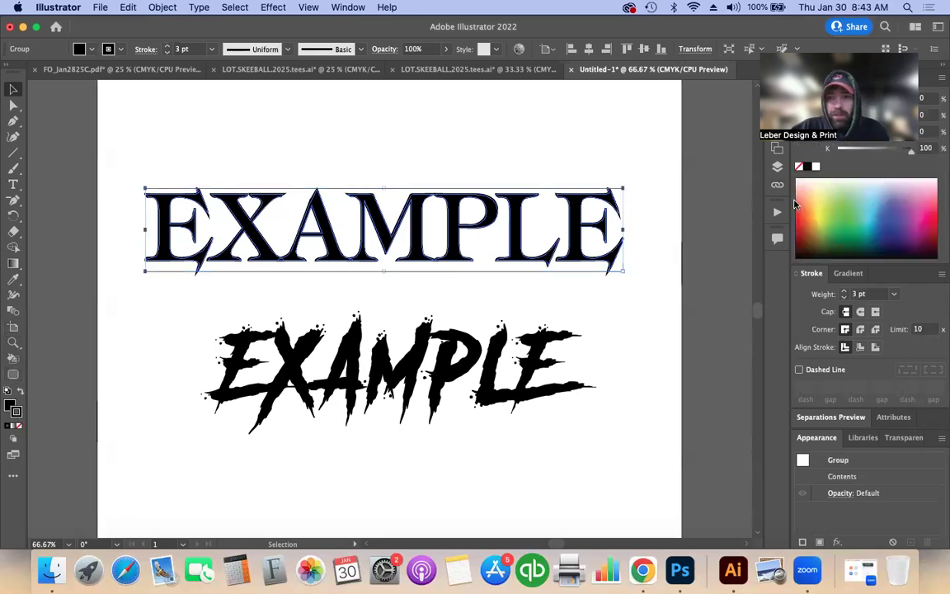
pyautogui.click(802, 233)
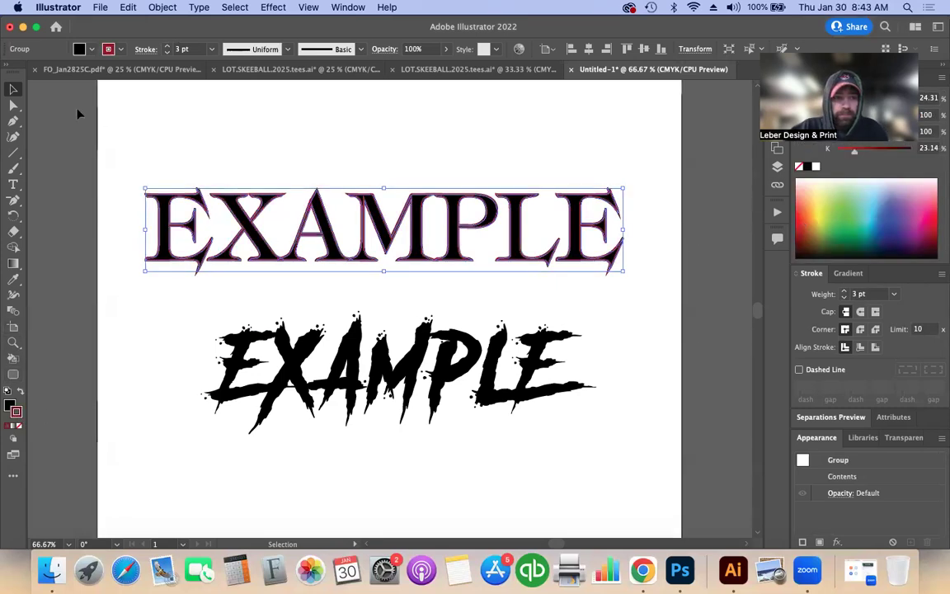
pyautogui.click(58, 136)
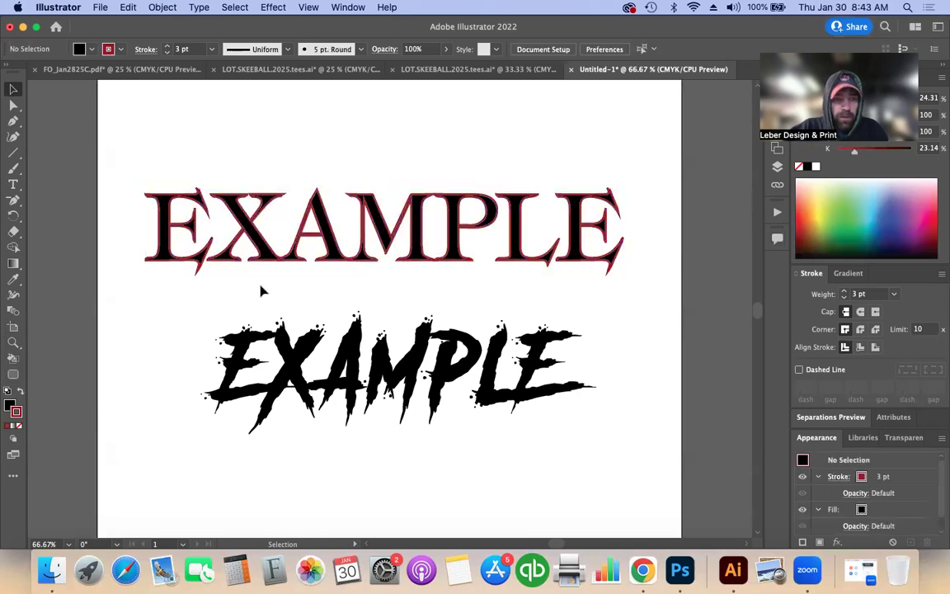
# Step: Select the outlined serif lettering again and change its stroke corners to Round Join, checking the E, X and A up close
pyautogui.scroll(5, 252, 221)
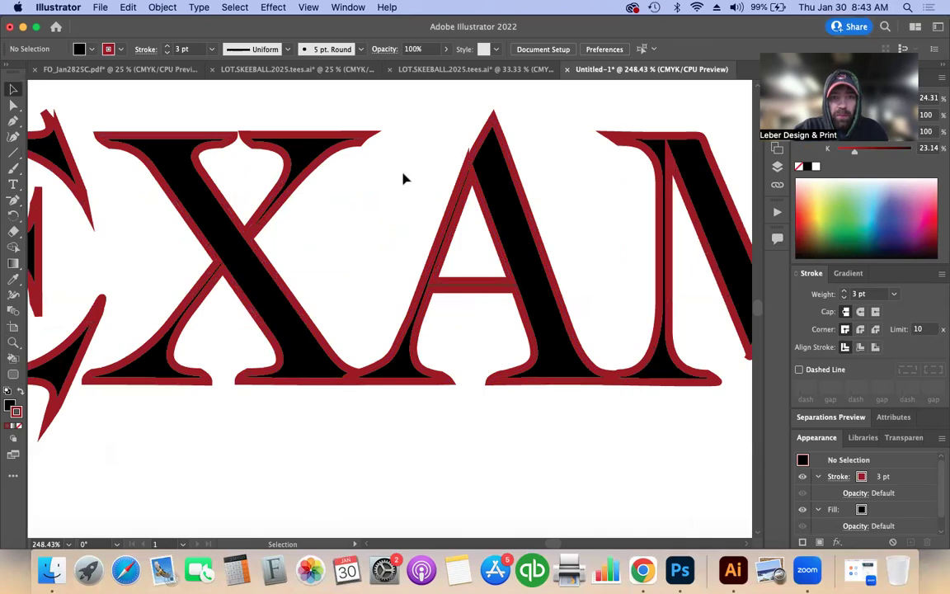
pyautogui.hscroll(-5, 404, 178)
pyautogui.hscroll(-5, 403, 179)
pyautogui.scroll(1, 403, 179)
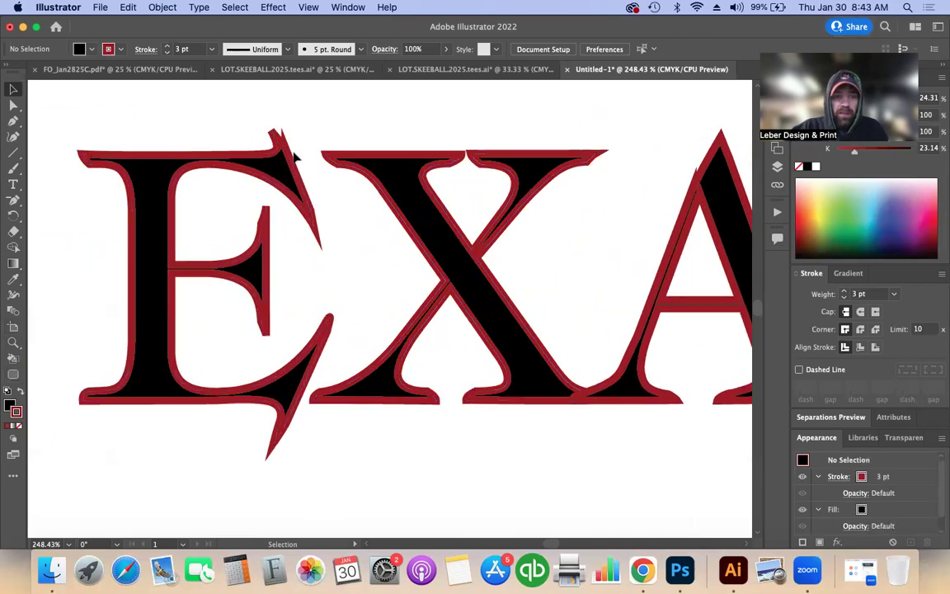
pyautogui.click(268, 157)
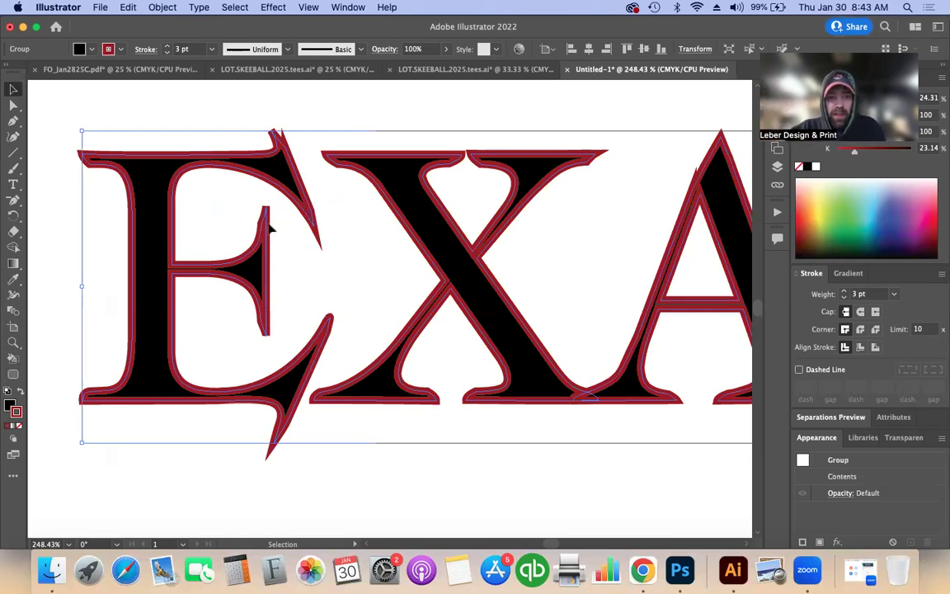
pyautogui.hscroll(6, 593, 238)
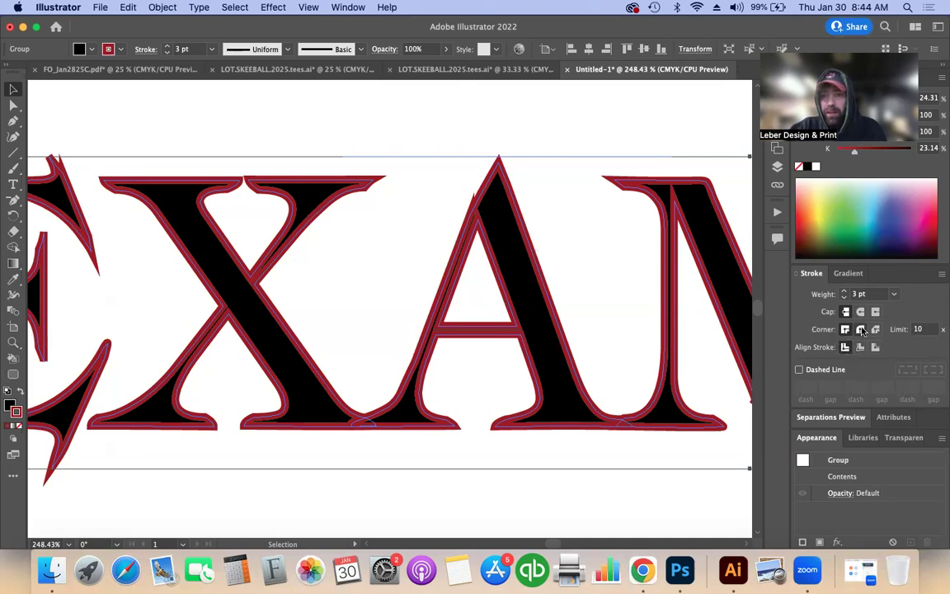
pyautogui.click(860, 329)
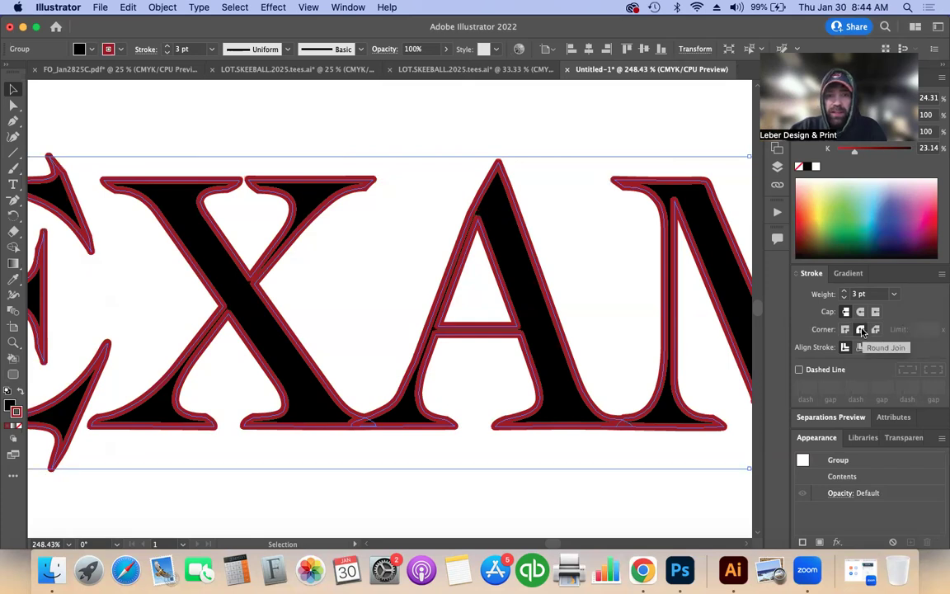
pyautogui.hscroll(-10, 624, 197)
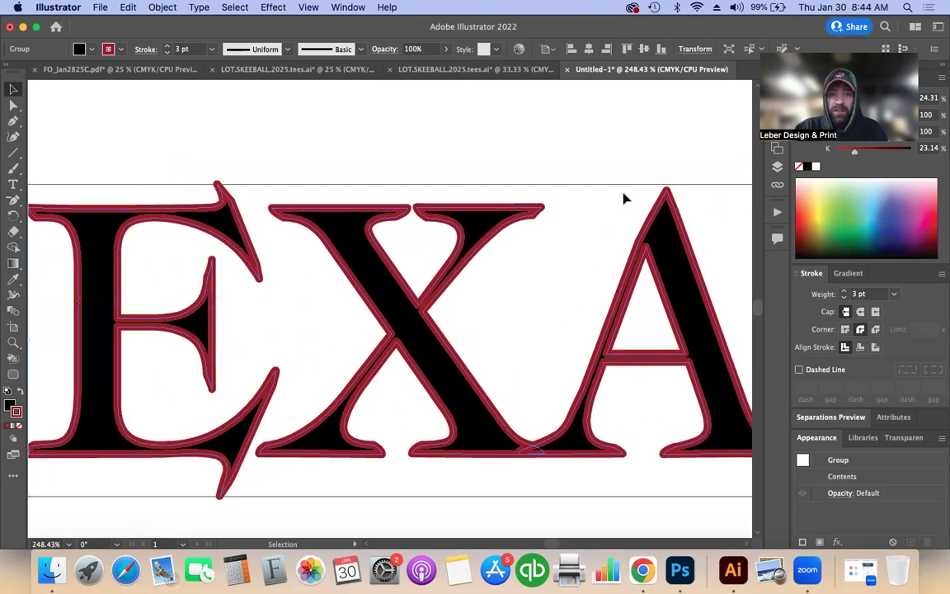
pyautogui.scroll(-2, 624, 198)
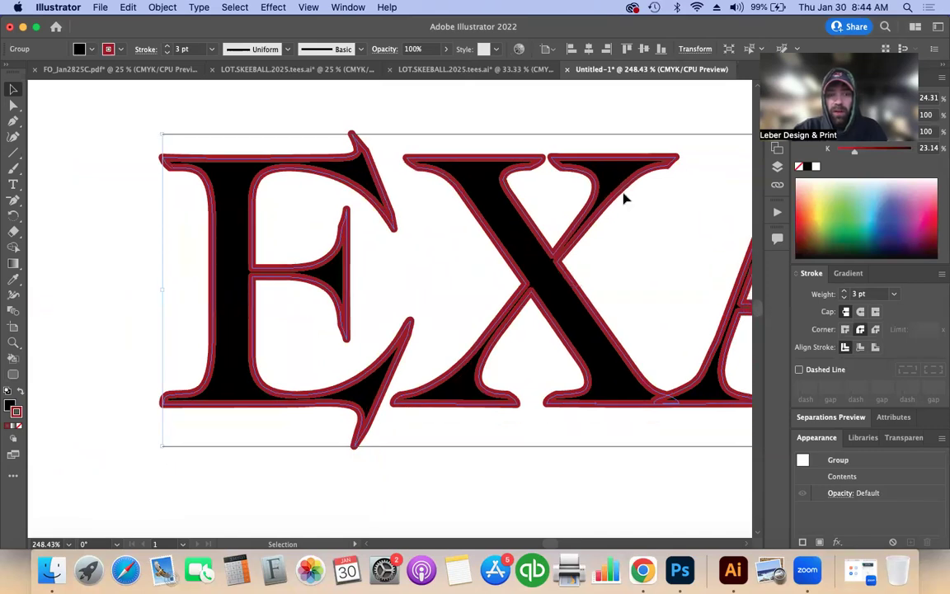
# Step: Compare the miter and bevel corner joins with the round one on the lettering's stroke, returning to Round Join
pyautogui.click(846, 330)
pyautogui.click(860, 330)
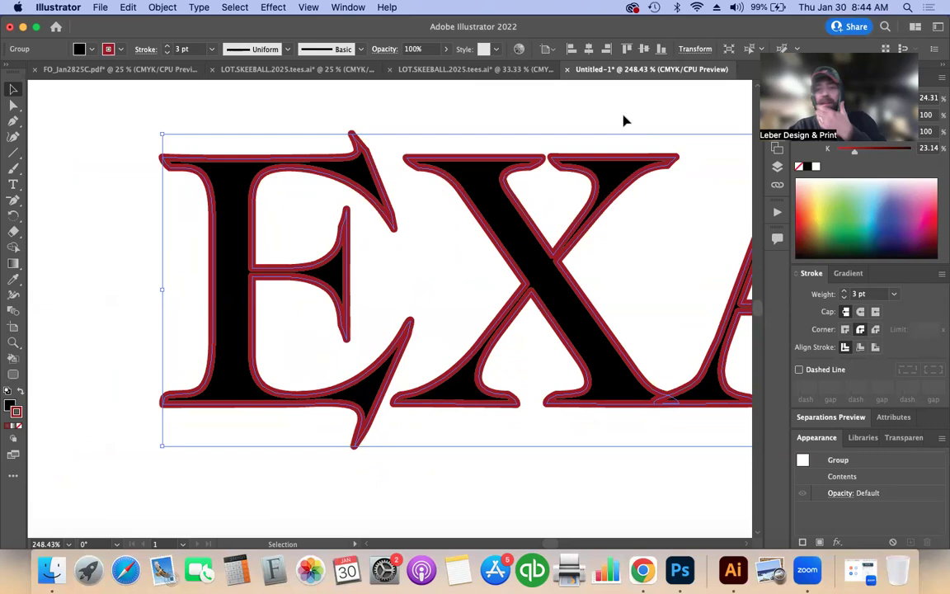
pyautogui.hscroll(1, 625, 121)
pyautogui.scroll(-1, 624, 122)
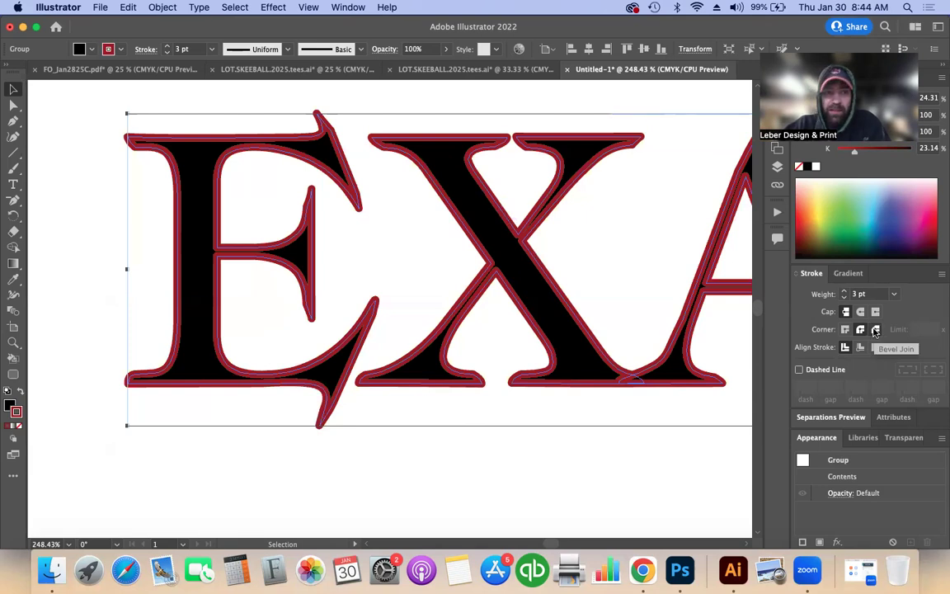
pyautogui.click(876, 330)
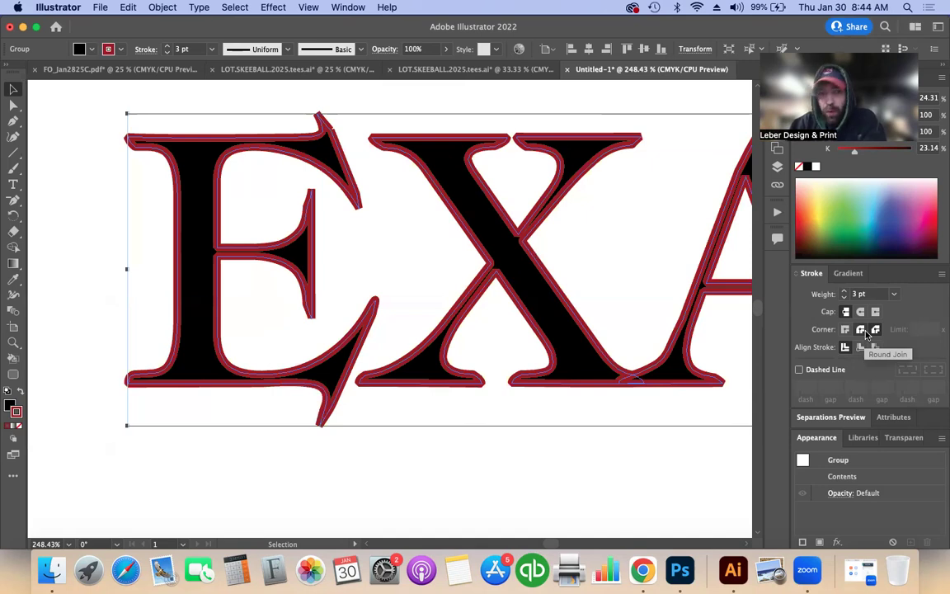
pyautogui.click(862, 331)
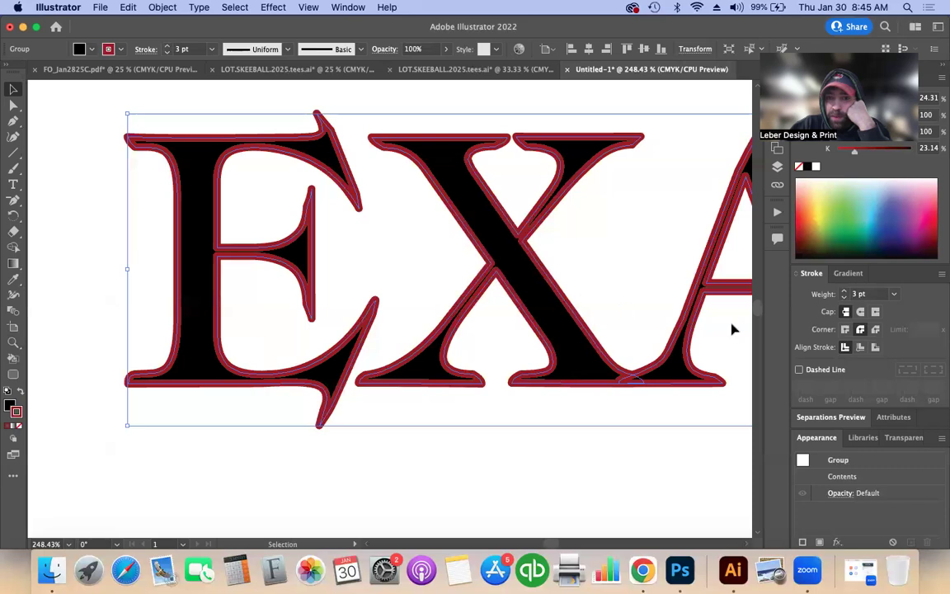
# Step: Compare the inside, outside and center stroke alignments on the serif lettering, ending with the stroke aligned to center
pyautogui.click(862, 349)
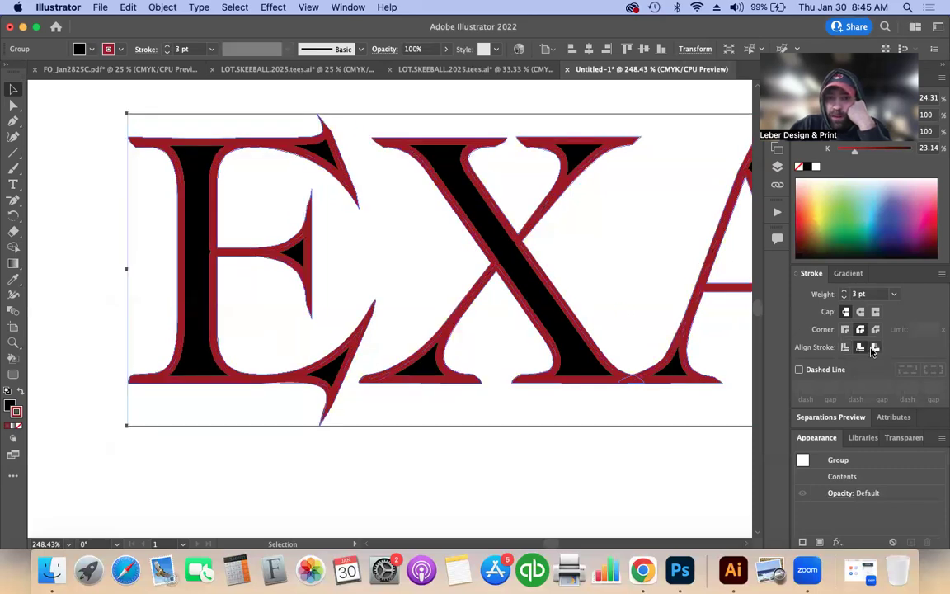
pyautogui.click(874, 348)
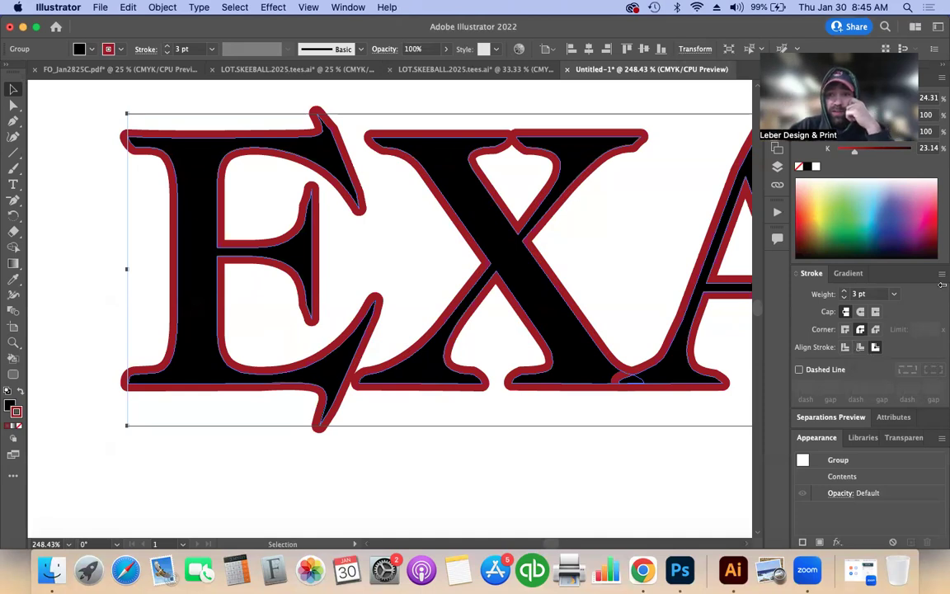
pyautogui.click(861, 348)
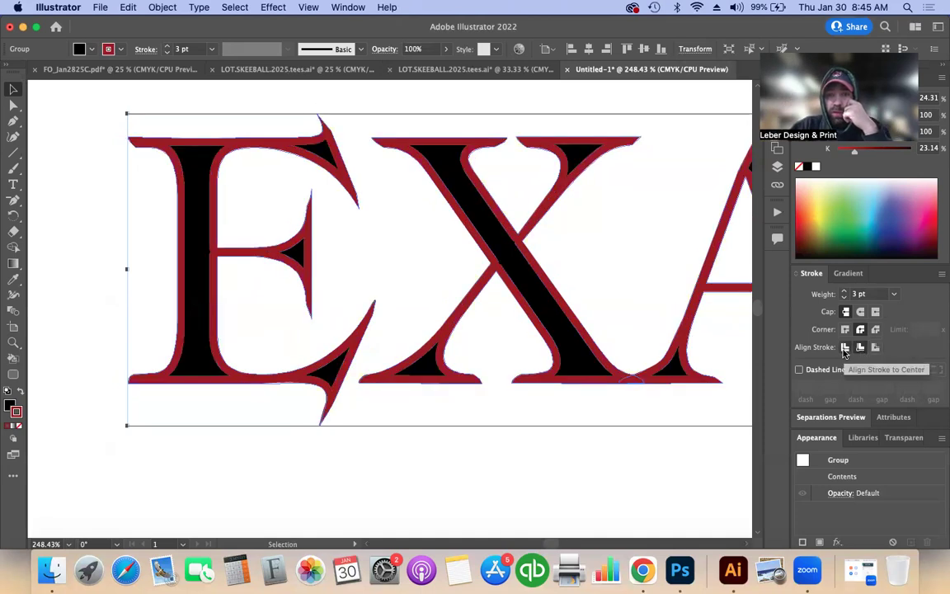
pyautogui.click(877, 349)
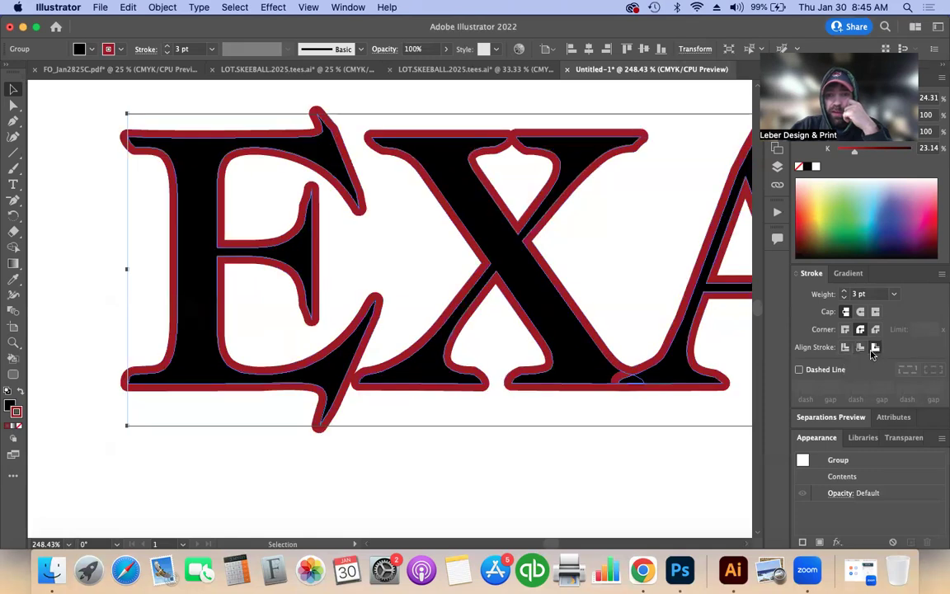
pyautogui.click(861, 348)
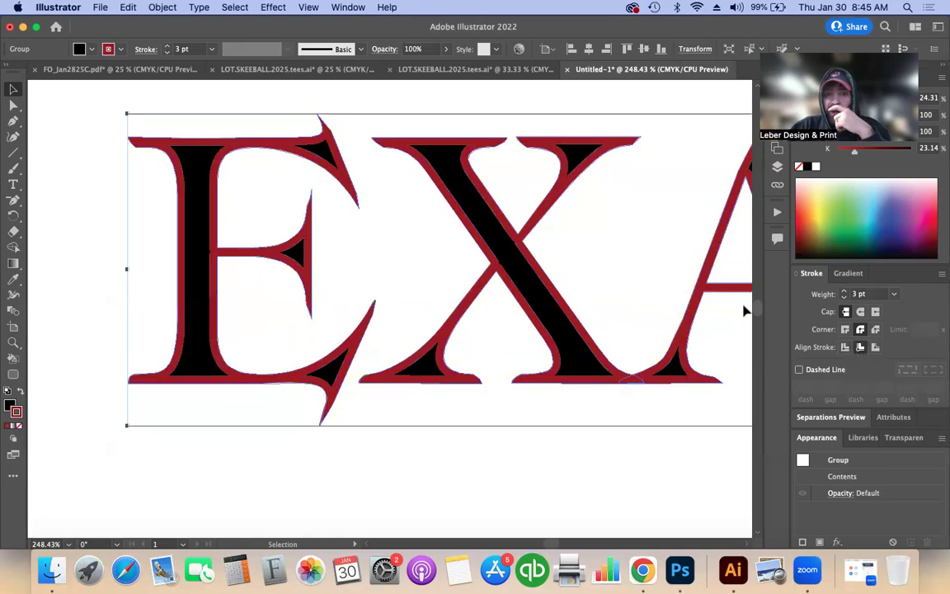
pyautogui.click(846, 347)
pyautogui.click(873, 350)
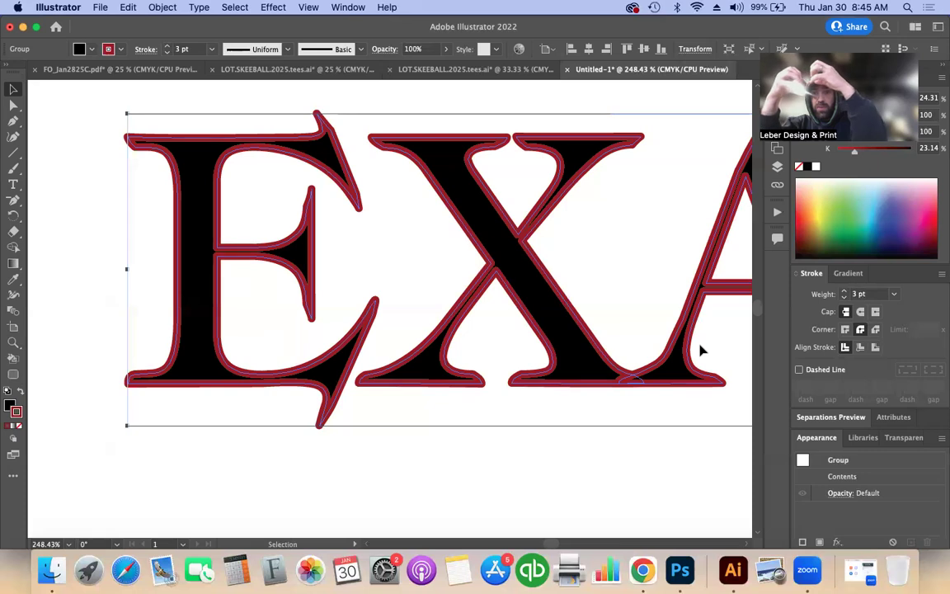
pyautogui.click(859, 347)
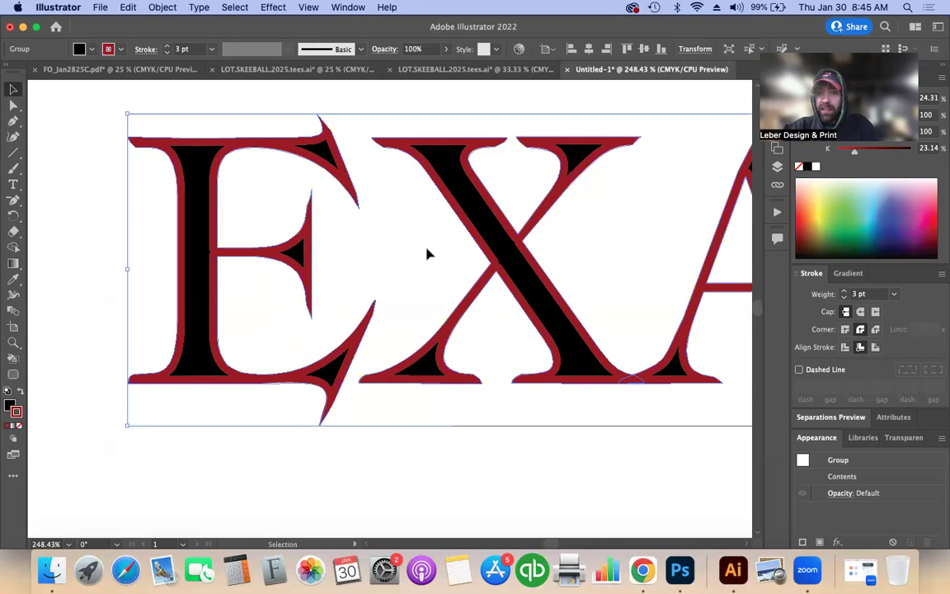
pyautogui.click(845, 347)
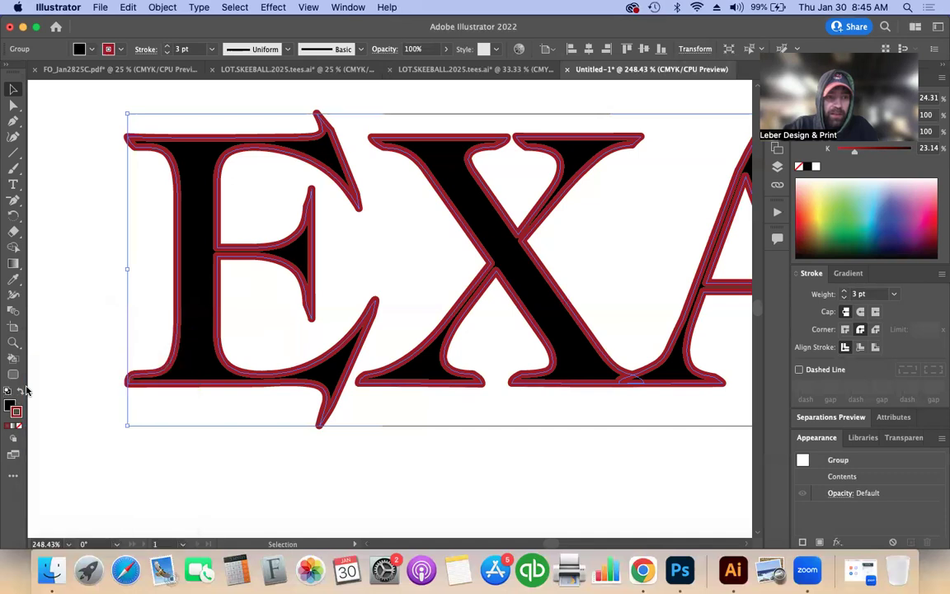
# Step: Try a black stroke on the serif lettering to match its fill
pyautogui.click(15, 410)
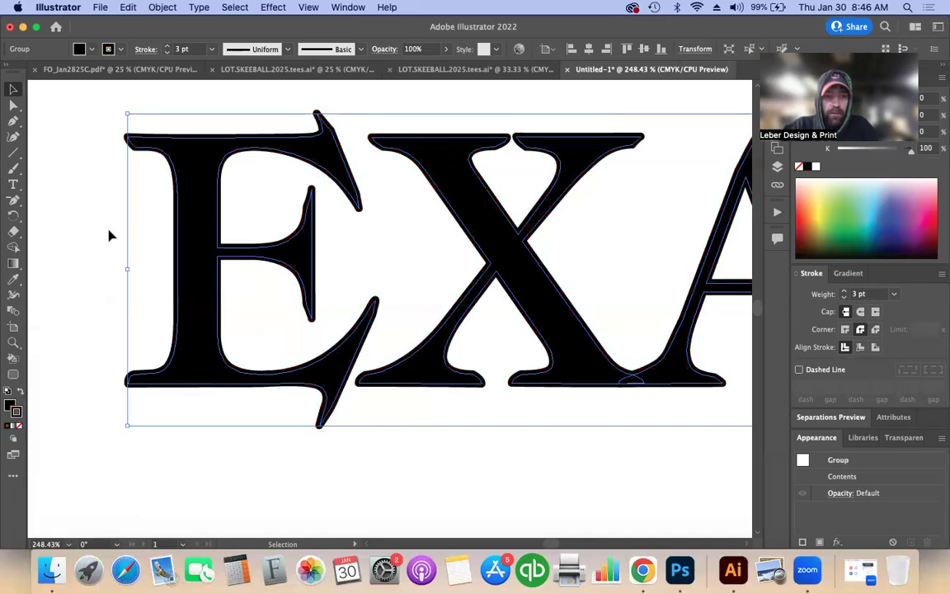
pyautogui.click(107, 238)
pyautogui.click(205, 151)
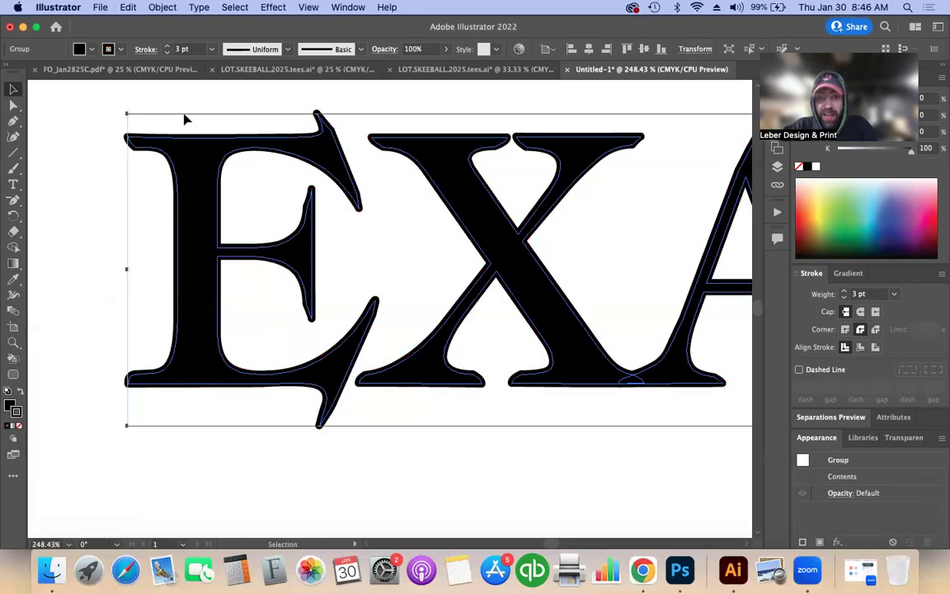
pyautogui.click(158, 7)
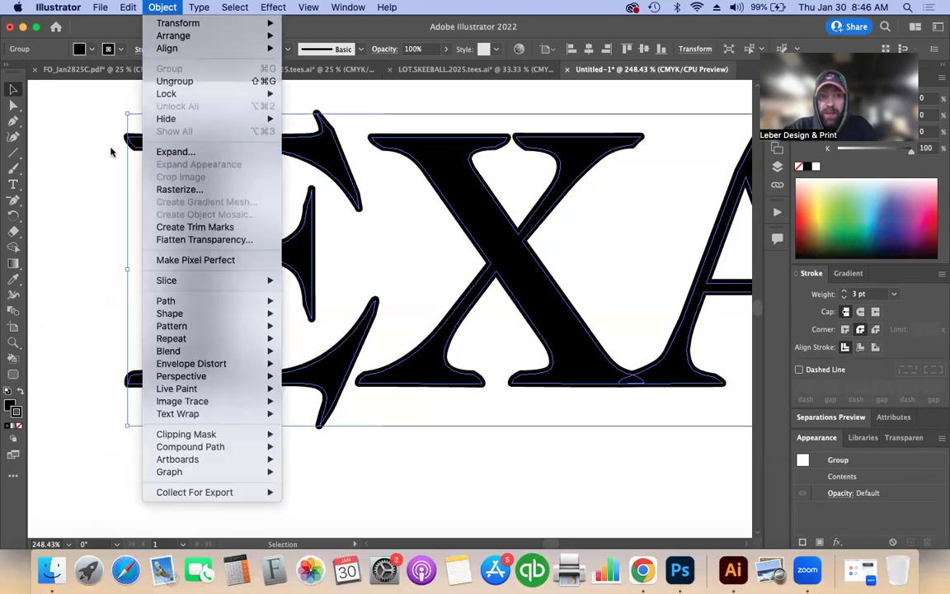
pyautogui.click(95, 152)
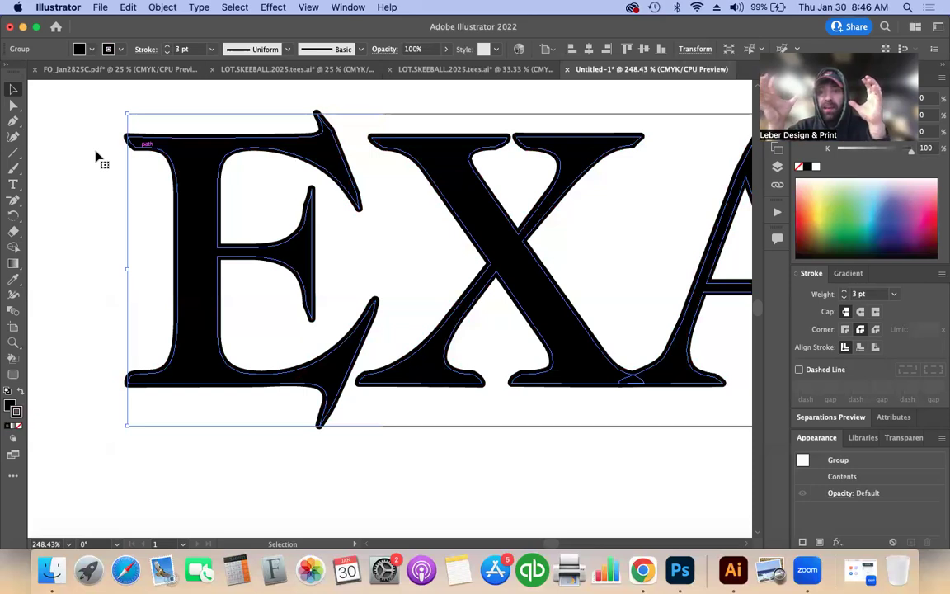
# Step: Recolour the lettering's stroke red (C 21.18, M 100, Y 100, K 14.12) and align it to the inside
pyautogui.click(802, 224)
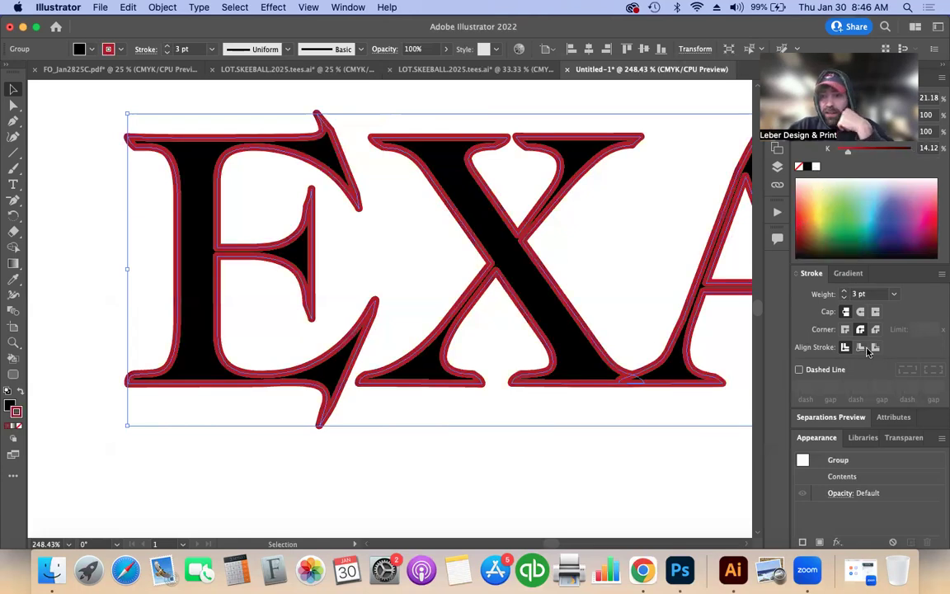
pyautogui.click(862, 348)
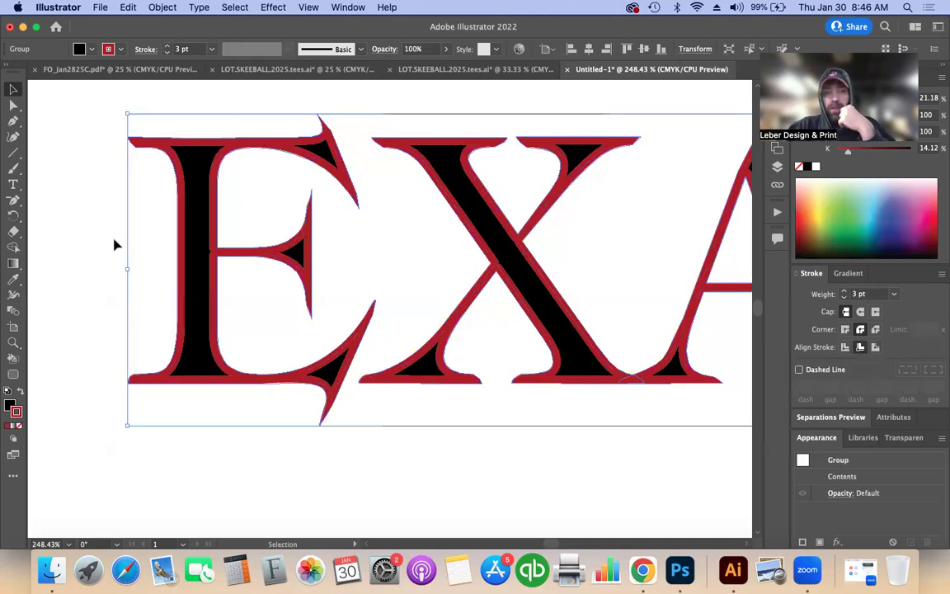
# Step: Try stroke weights of 0.2 pt and 0.5 pt on the serif lettering, ending with 1 pt
pyautogui.click(186, 49)
pyautogui.write('20')
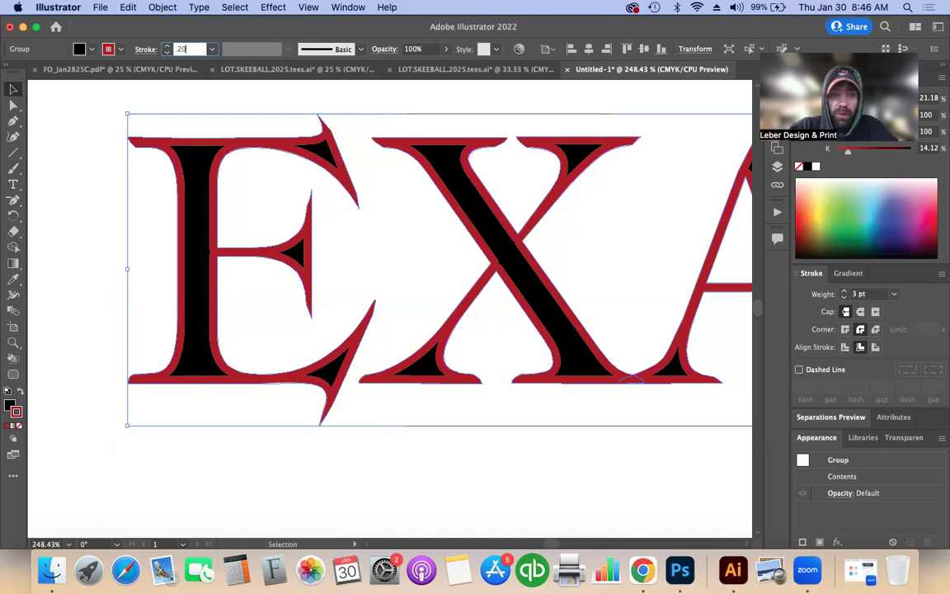
pyautogui.press('Return')
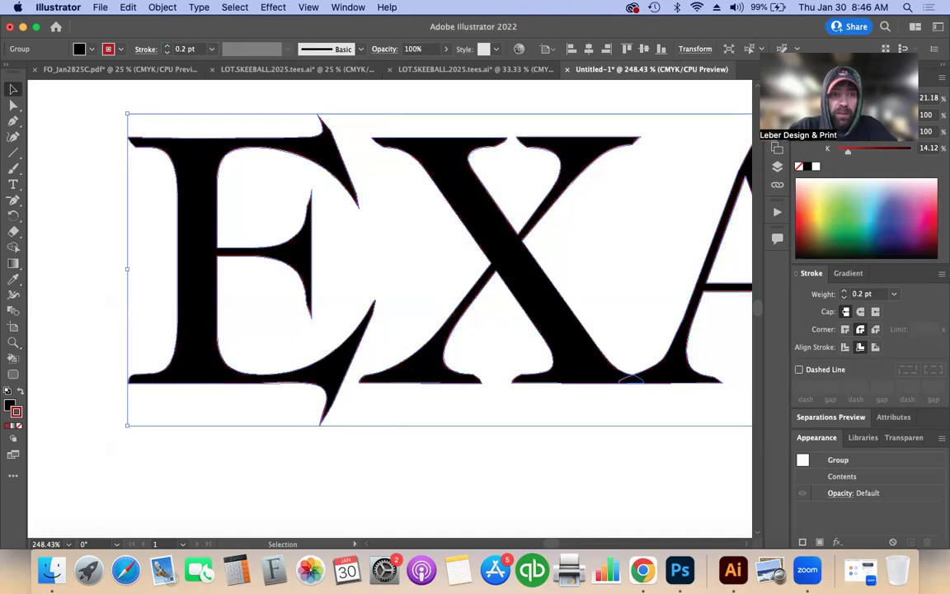
pyautogui.click(187, 50)
pyautogui.write('5')
pyautogui.press('Return')
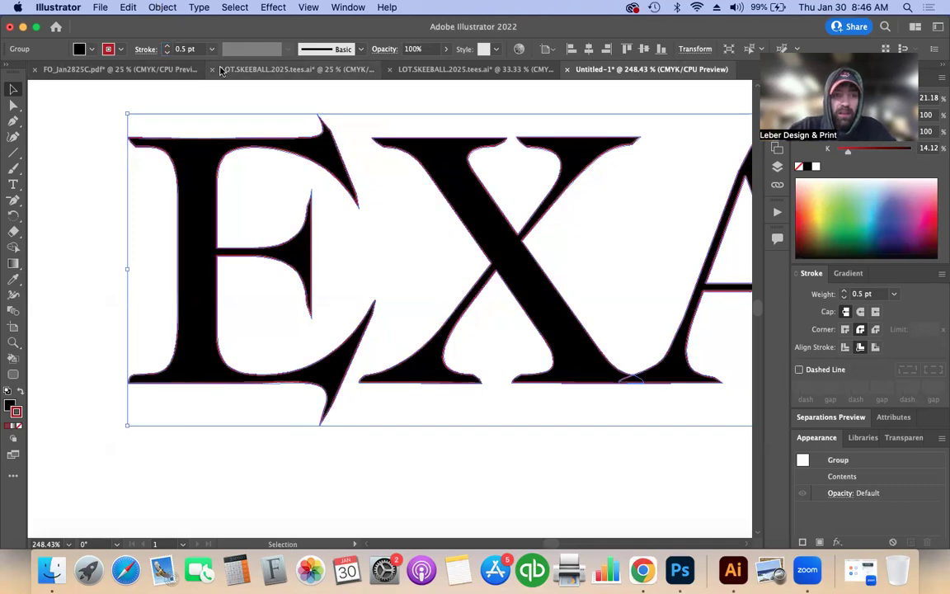
pyautogui.click(182, 50)
pyautogui.write('1')
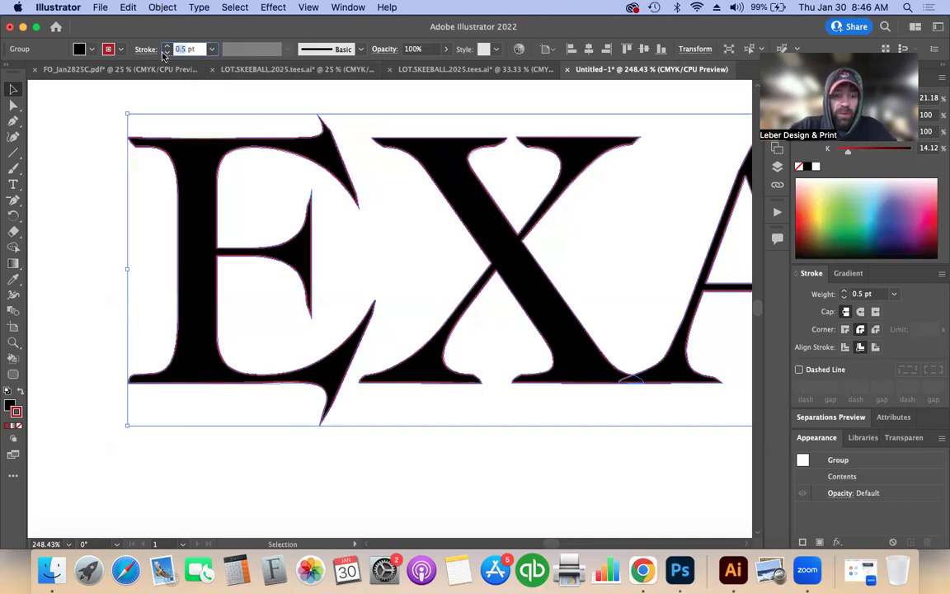
pyautogui.press('Return')
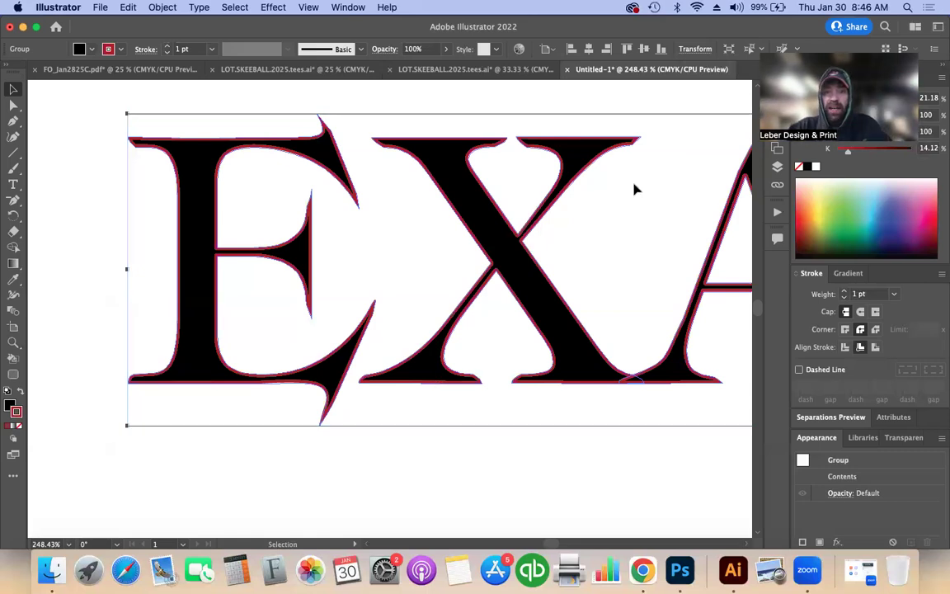
pyautogui.click(159, 7)
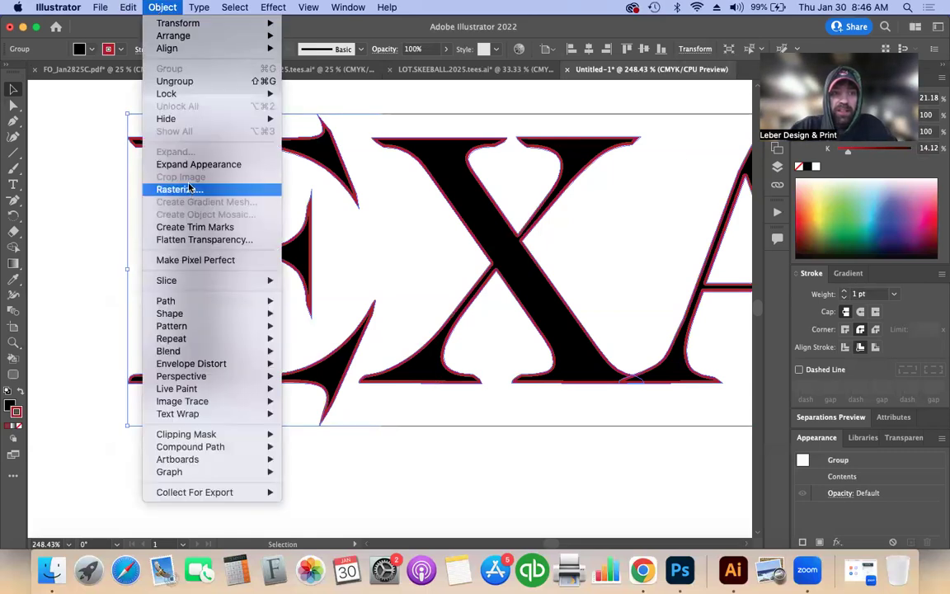
pyautogui.click(81, 169)
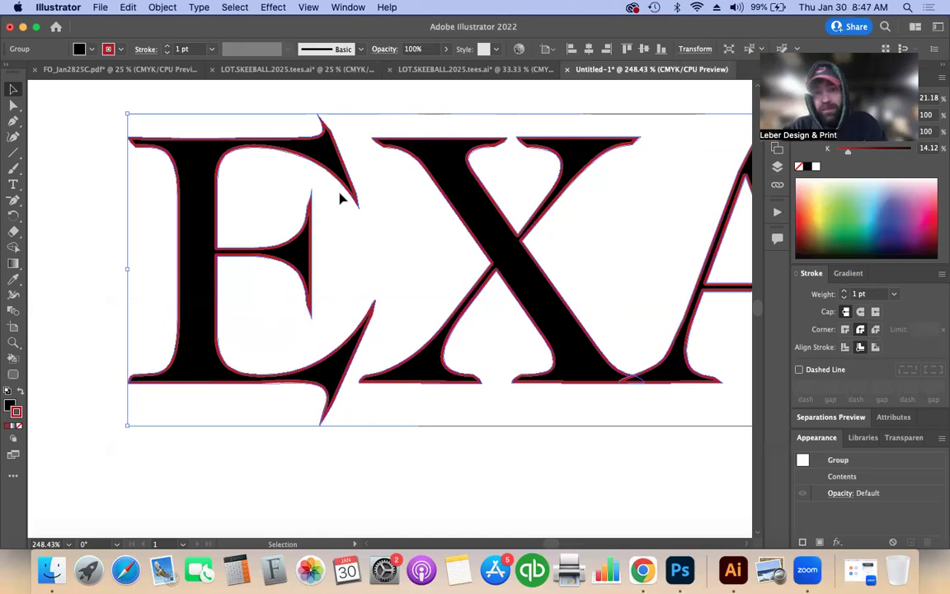
pyautogui.scroll(-3, 339, 198)
pyautogui.scroll(4, 339, 197)
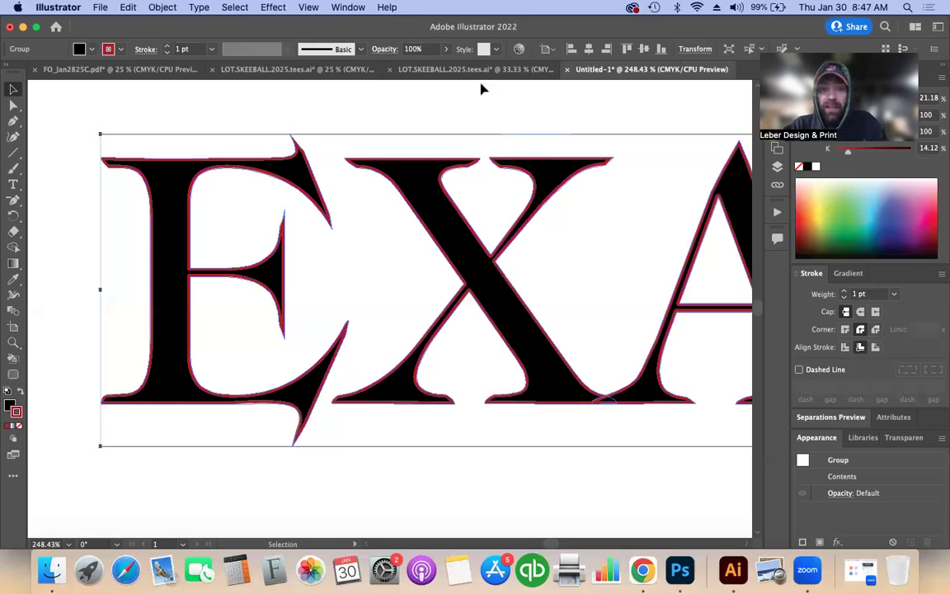
pyautogui.scroll(-6, 483, 89)
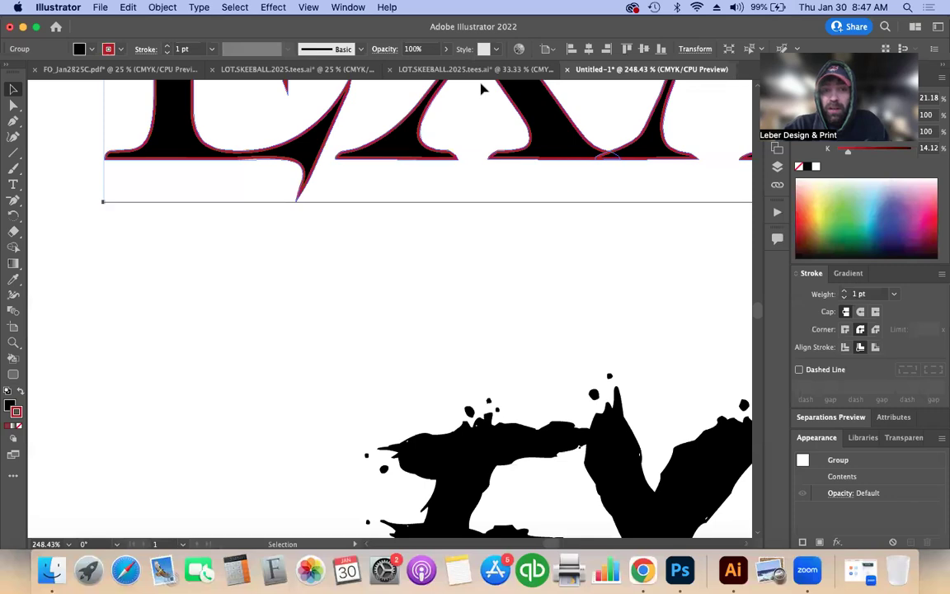
pyautogui.scroll(7, 482, 88)
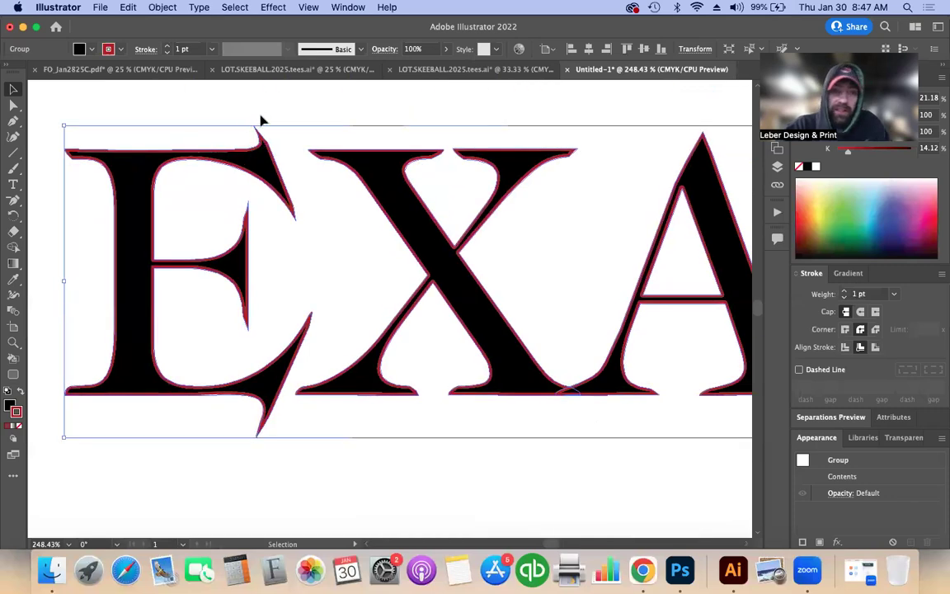
pyautogui.scroll(-4, 345, 185)
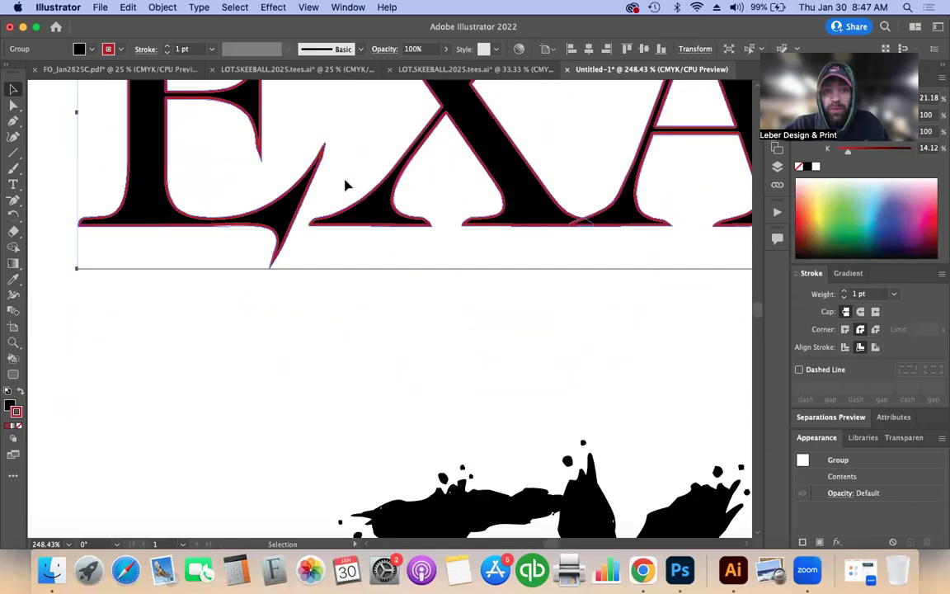
pyautogui.scroll(-6, 346, 185)
pyautogui.press('super+1')
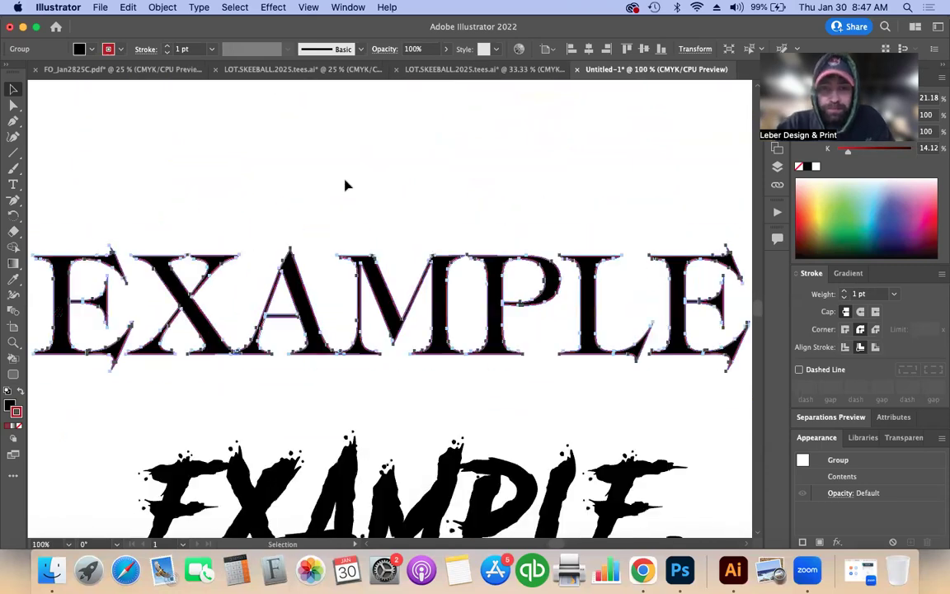
# Step: Simplify the paths of the splattered brush EXAMPLE lettering, trying progressively fewer anchor points before ending near the maximum number of points
pyautogui.click(346, 185)
pyautogui.scroll(-5, 346, 184)
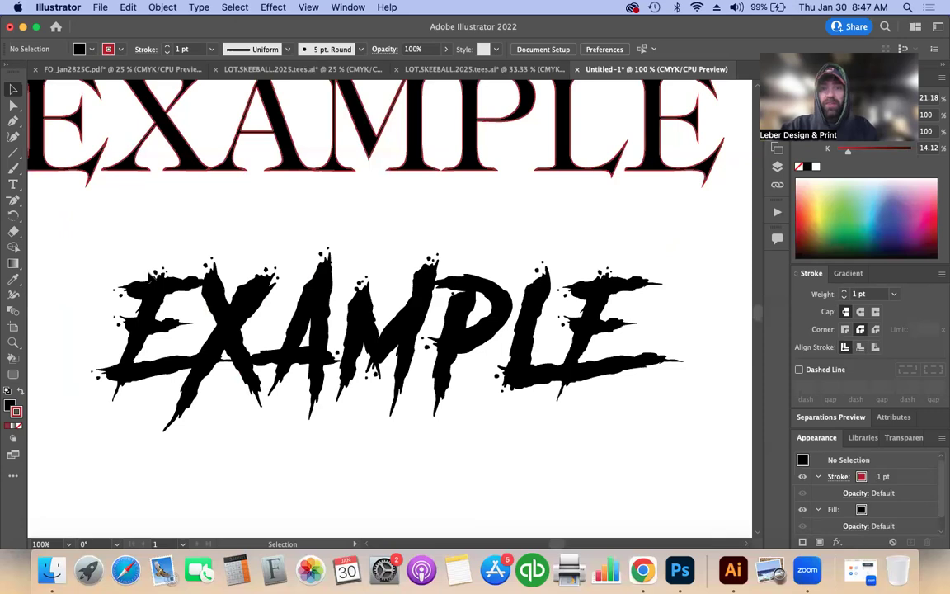
pyautogui.moveTo(96, 240); pyautogui.dragTo(693, 432)
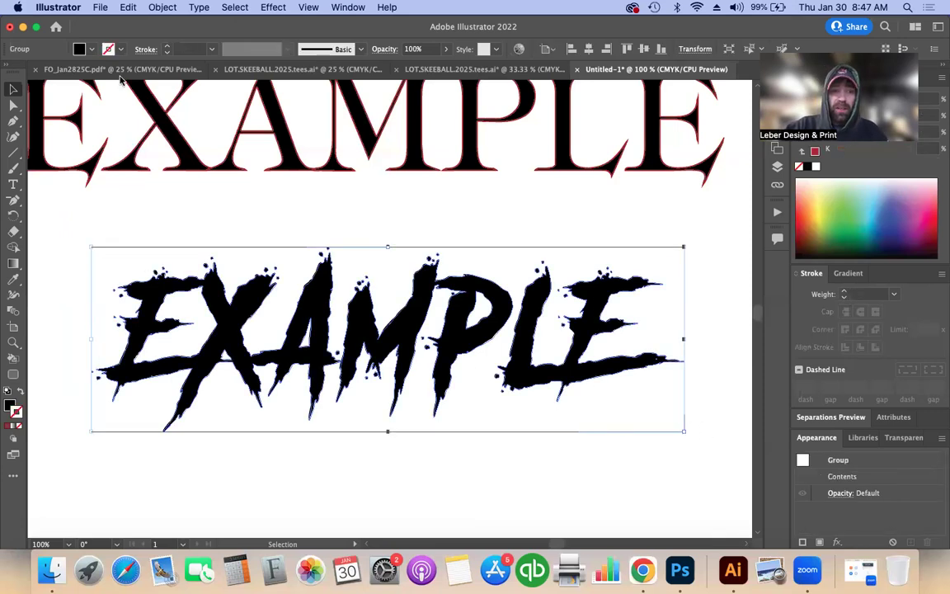
pyautogui.click(163, 8)
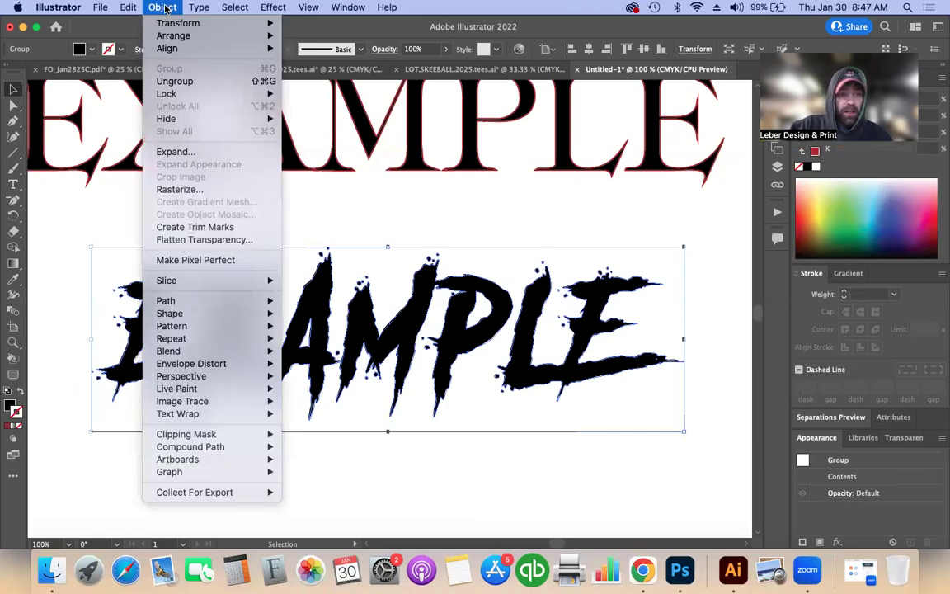
pyautogui.moveTo(230, 305)
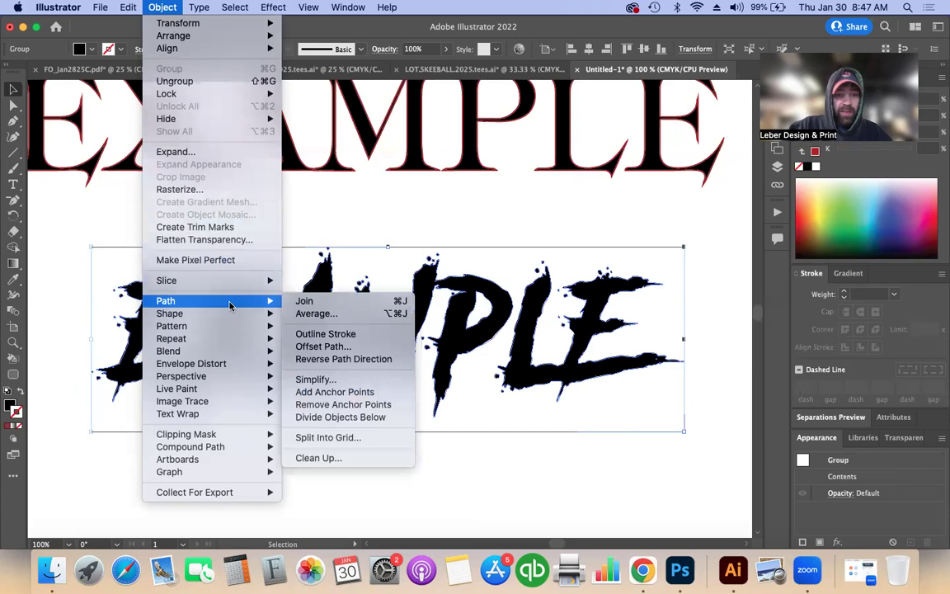
pyautogui.click(316, 379)
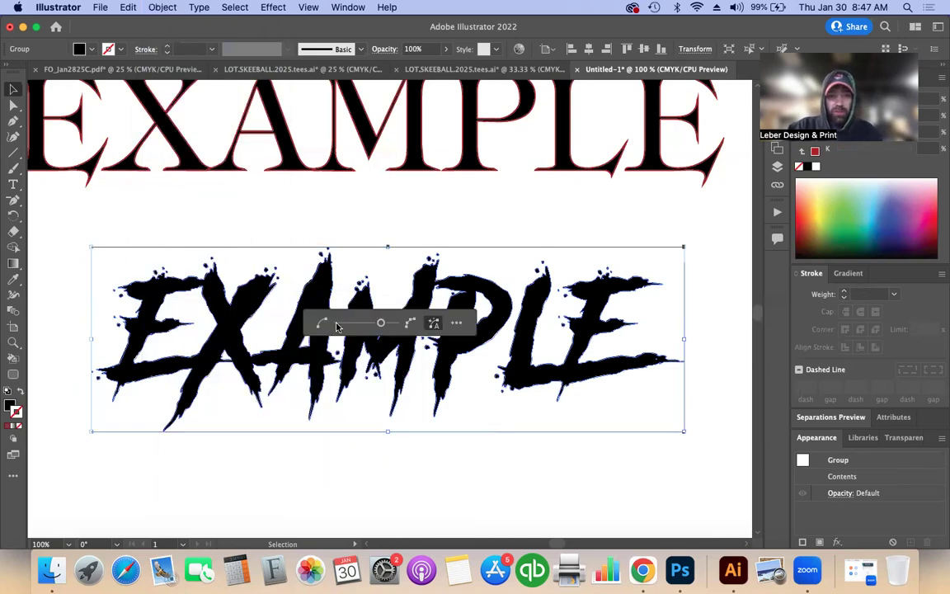
pyautogui.moveTo(381, 322)
pyautogui.mouseDown()
pyautogui.moveTo(354, 331)
pyautogui.moveTo(365, 324)
pyautogui.mouseUp()
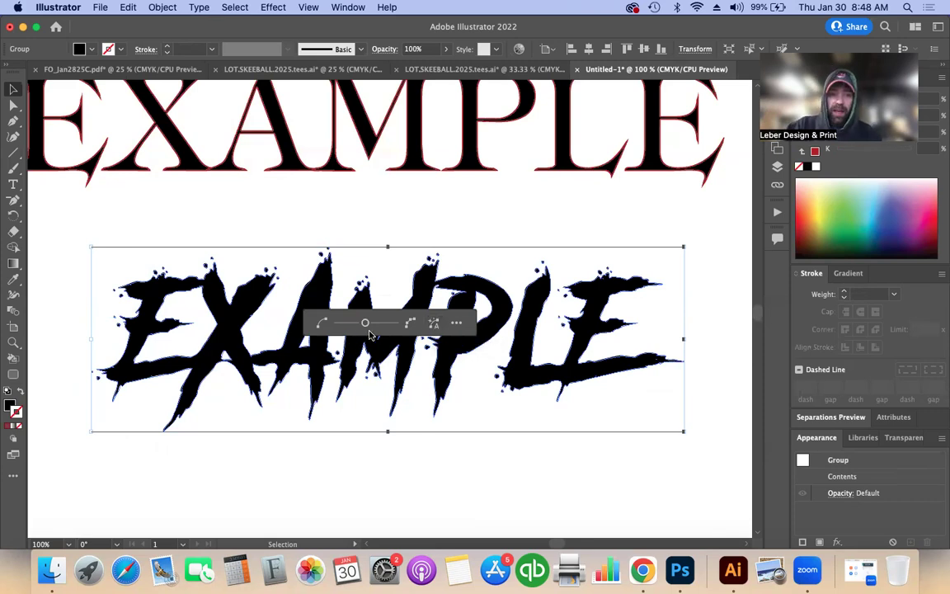
pyautogui.moveTo(365, 323); pyautogui.dragTo(345, 324)
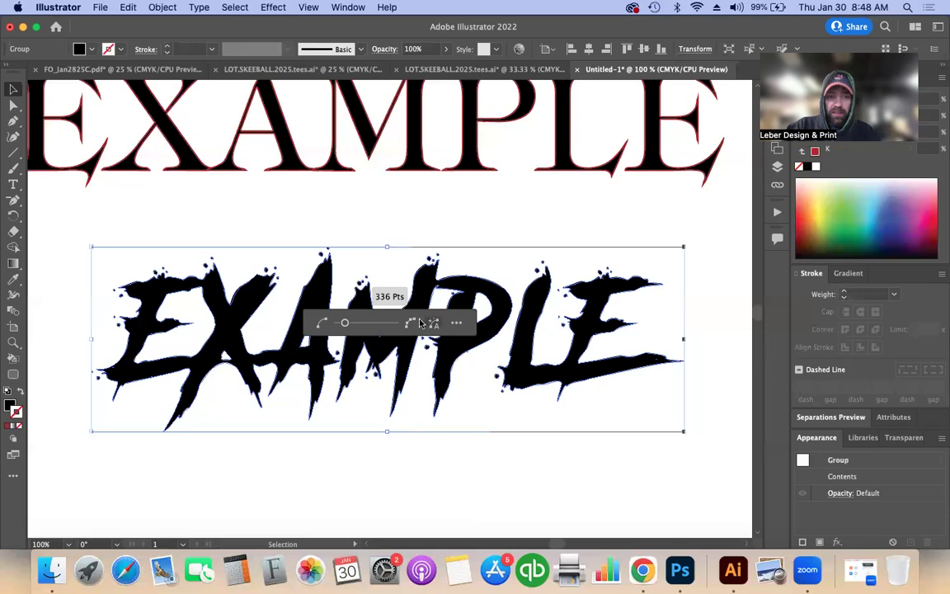
pyautogui.moveTo(381, 317); pyautogui.dragTo(498, 478)
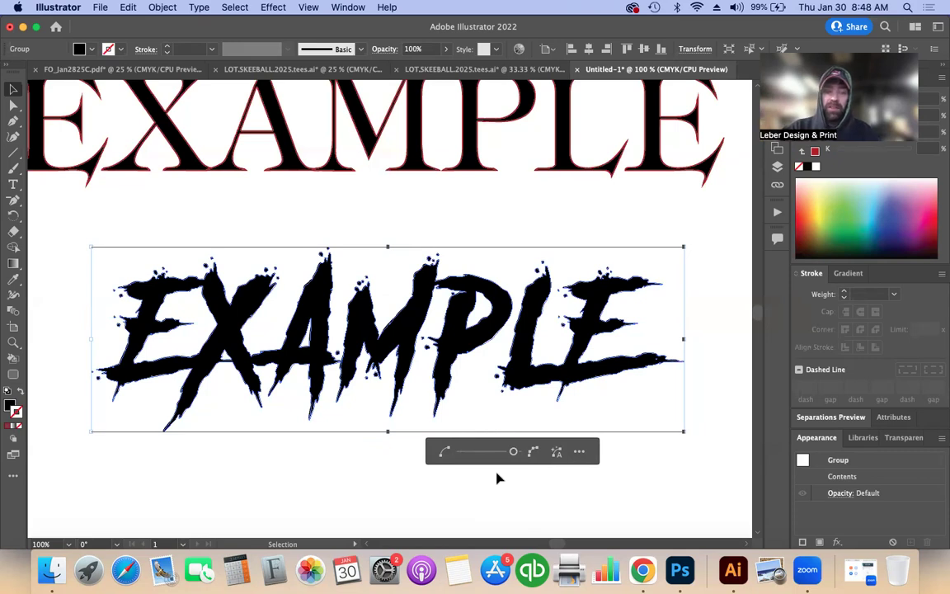
pyautogui.click(717, 306)
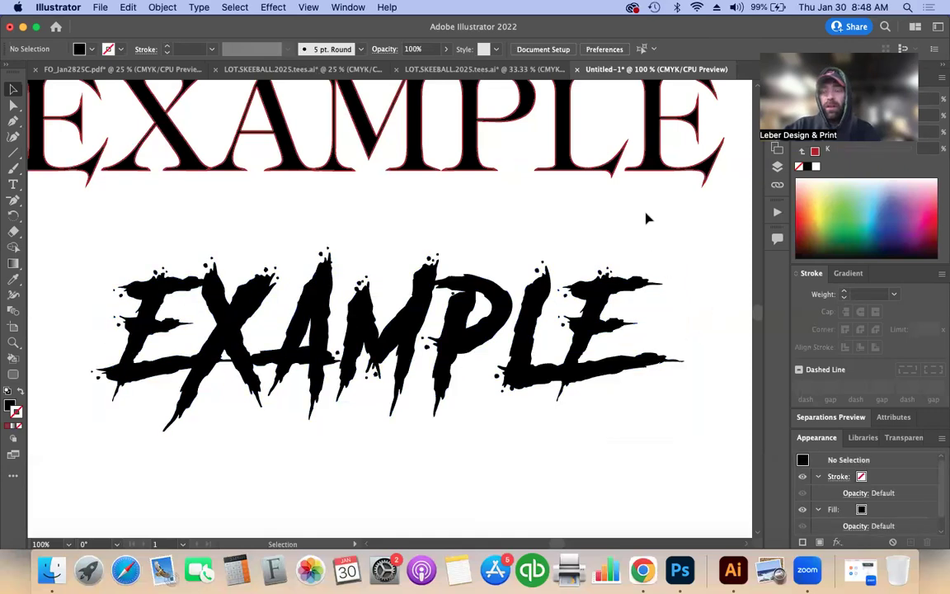
pyautogui.press('super+minus')
pyautogui.press('super+equal')
pyautogui.press('super+equal')
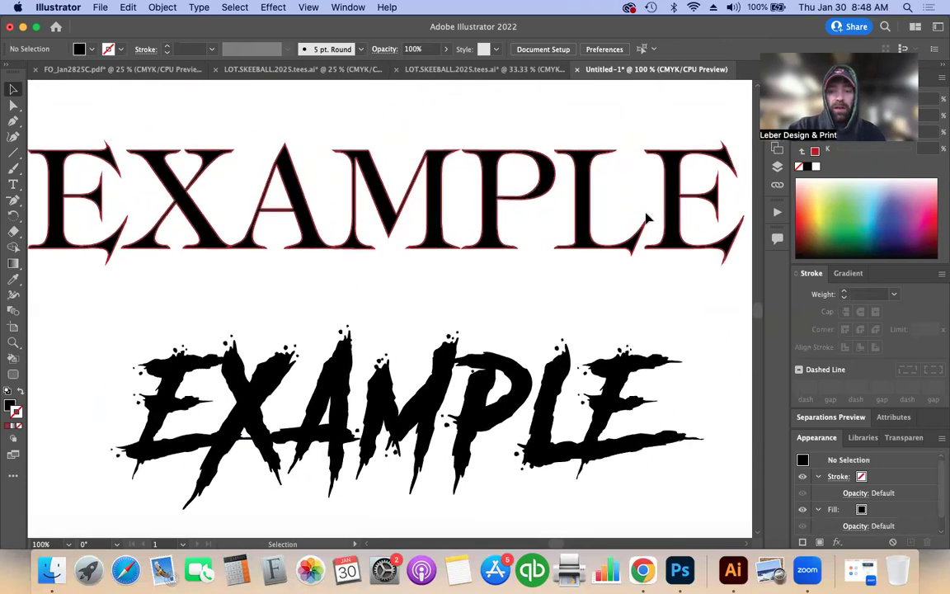
pyautogui.press('super+minus')
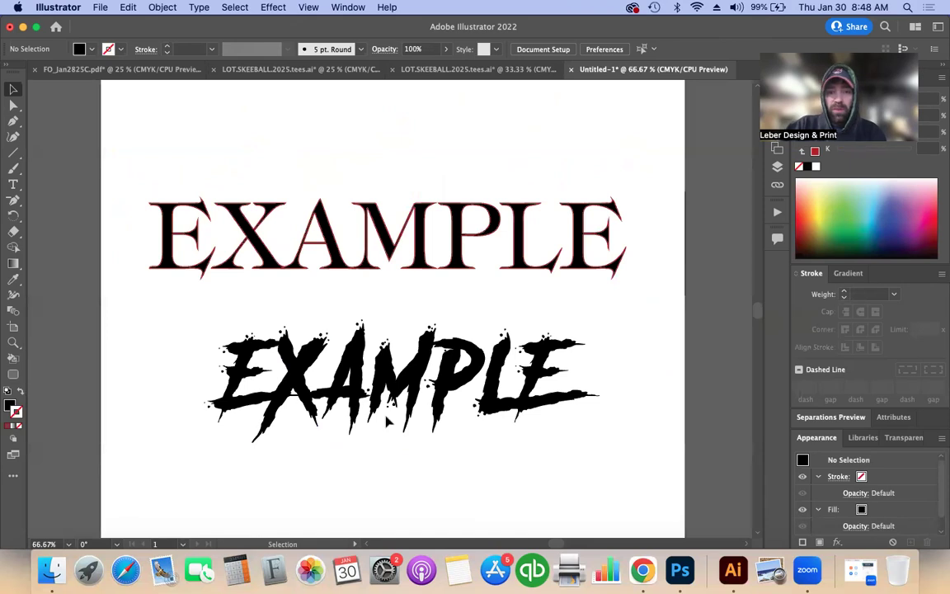